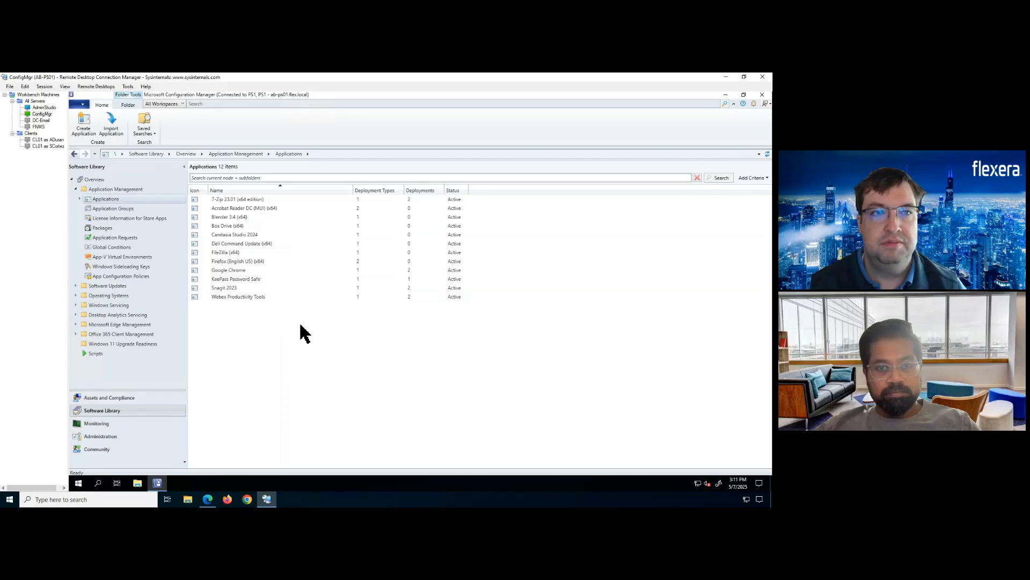
# Refresh Intune's All Apps list, showing three apps, then return to the AdminStudio server session
pyautogui.click(208, 499)
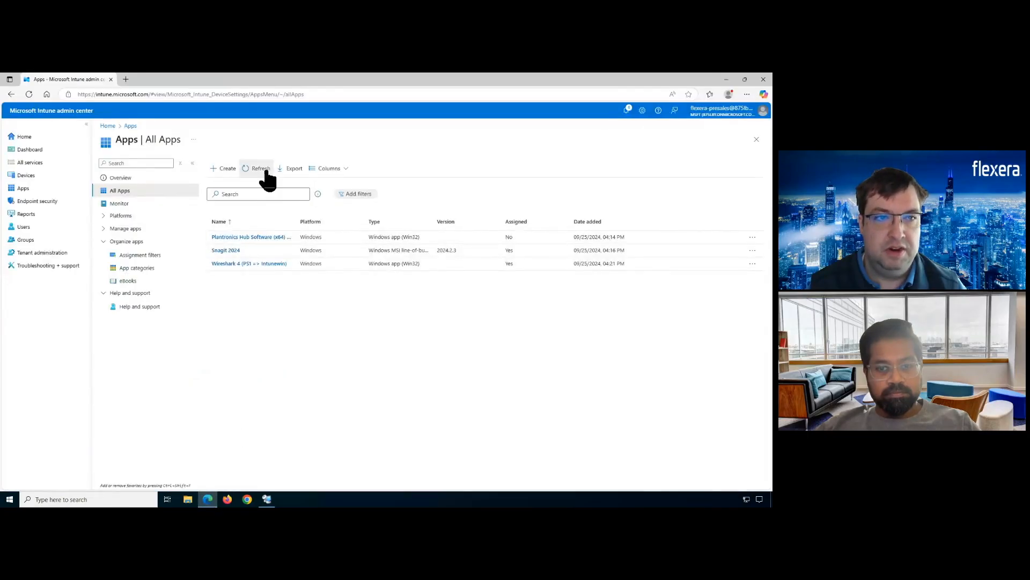
pyautogui.click(263, 171)
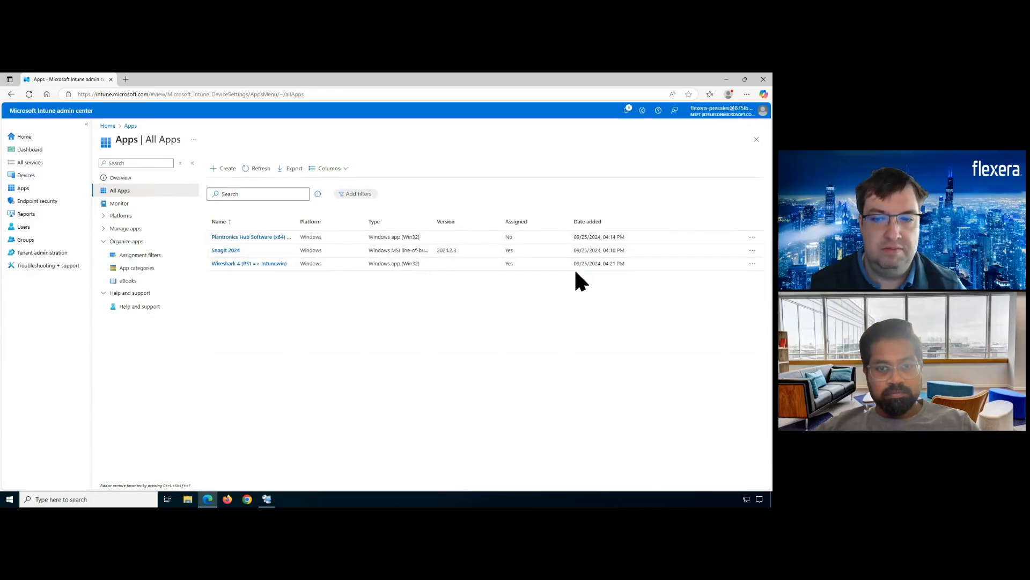
pyautogui.click(267, 500)
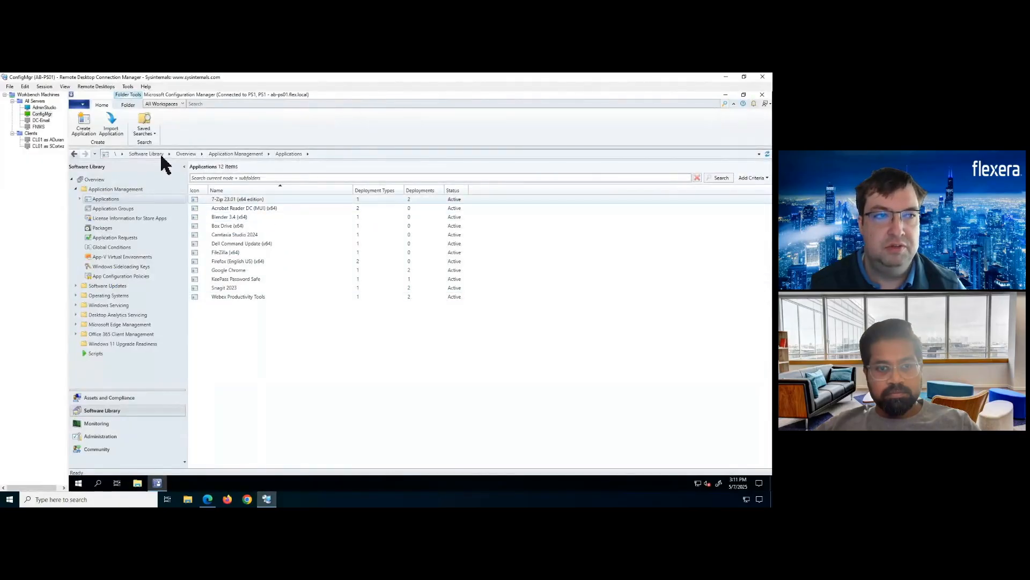
pyautogui.click(48, 108)
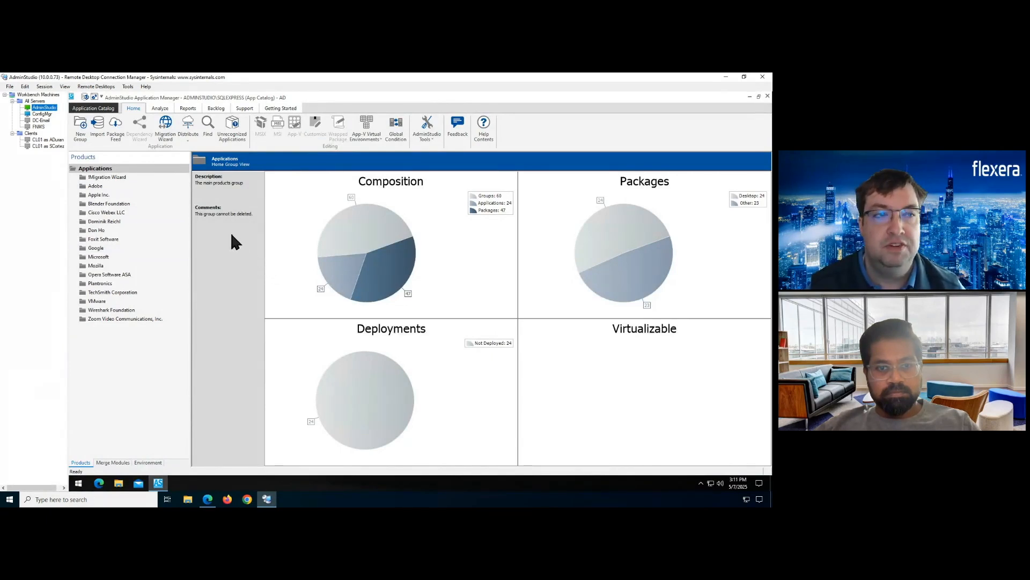
pyautogui.click(107, 109)
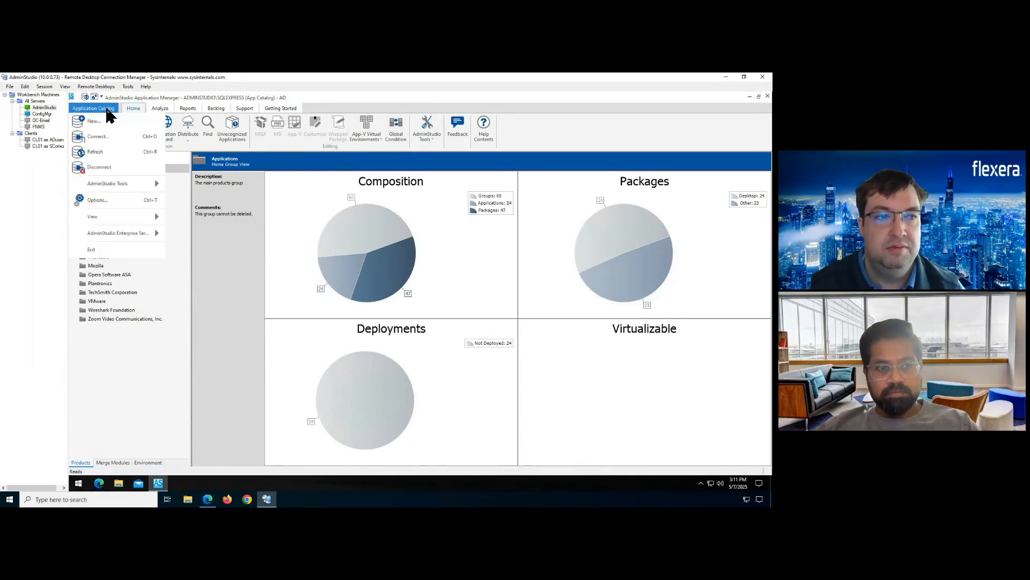
pyautogui.click(114, 198)
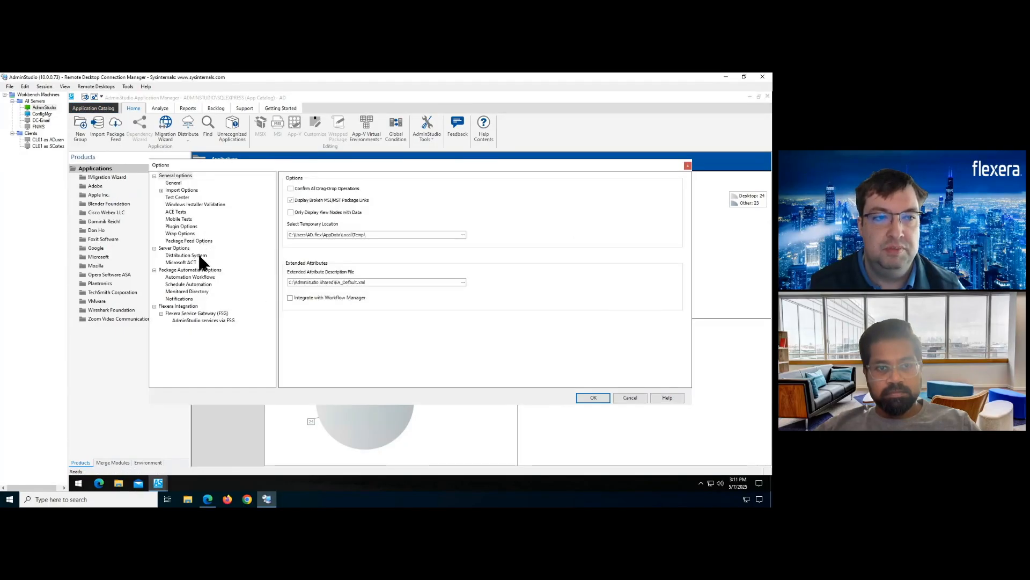
pyautogui.click(198, 254)
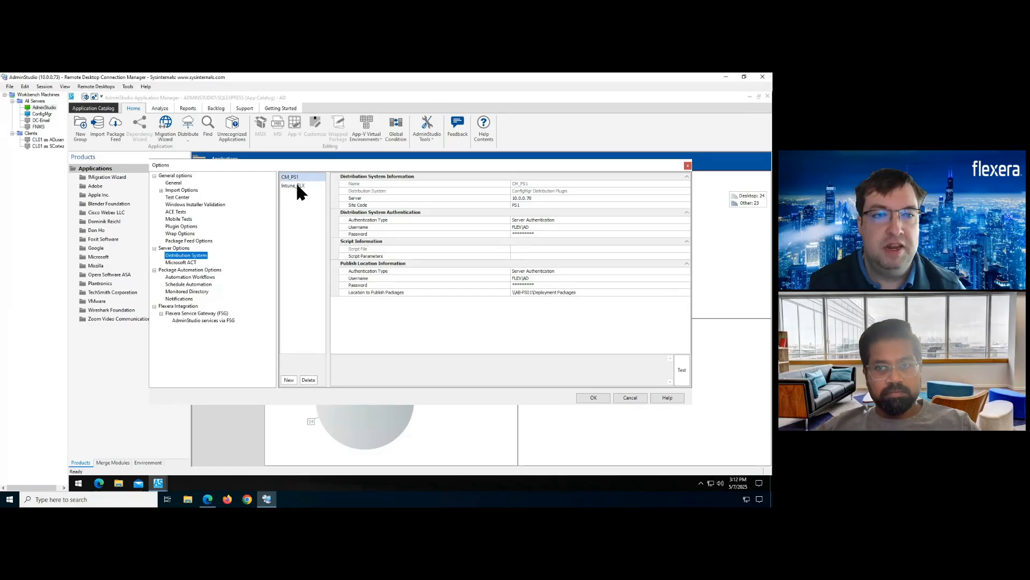
pyautogui.click(620, 398)
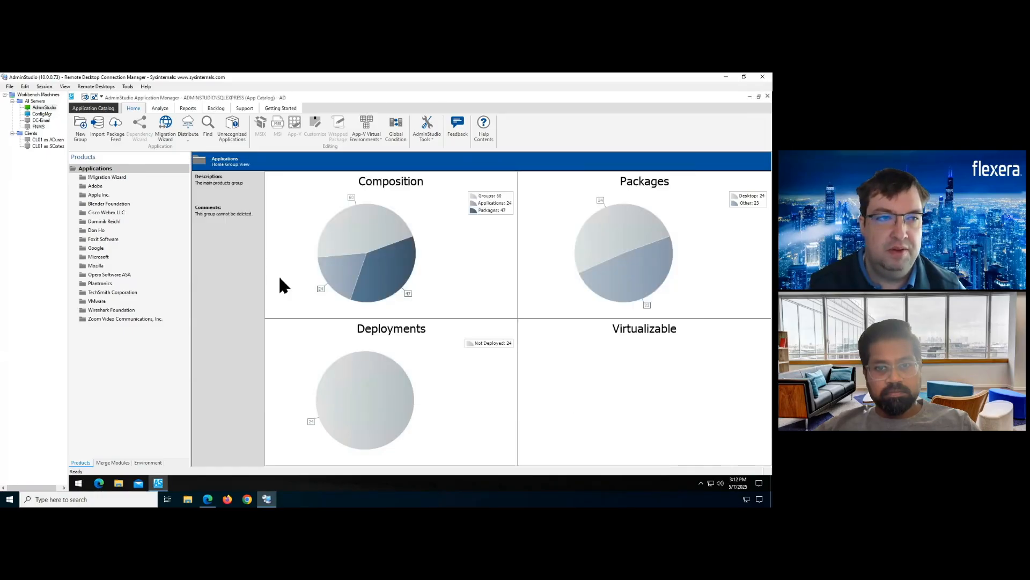
# Start a Migration Wizard run from source CM_PS1 to destination Intune_FLX and reach application selection
pyautogui.click(164, 136)
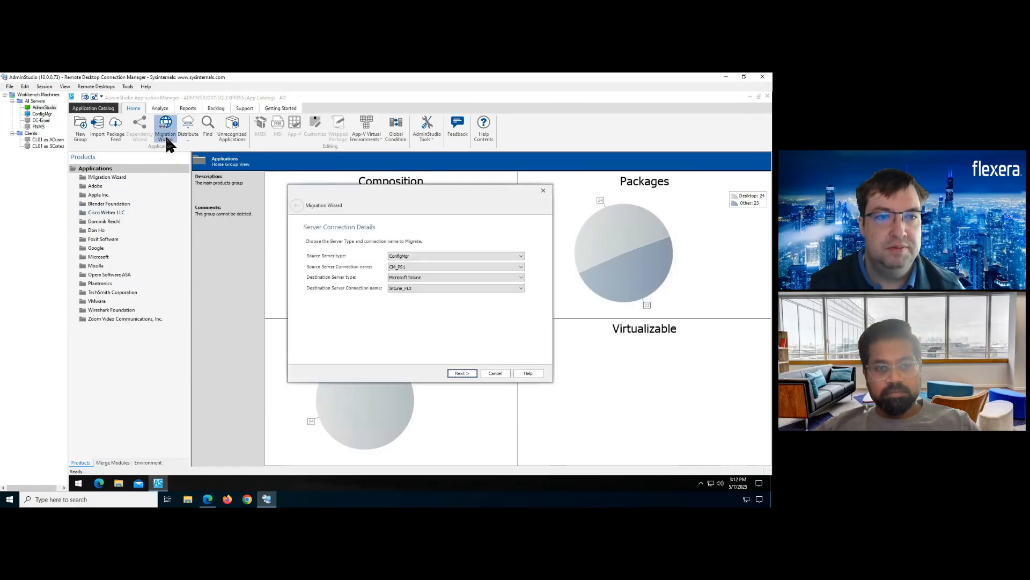
pyautogui.click(432, 266)
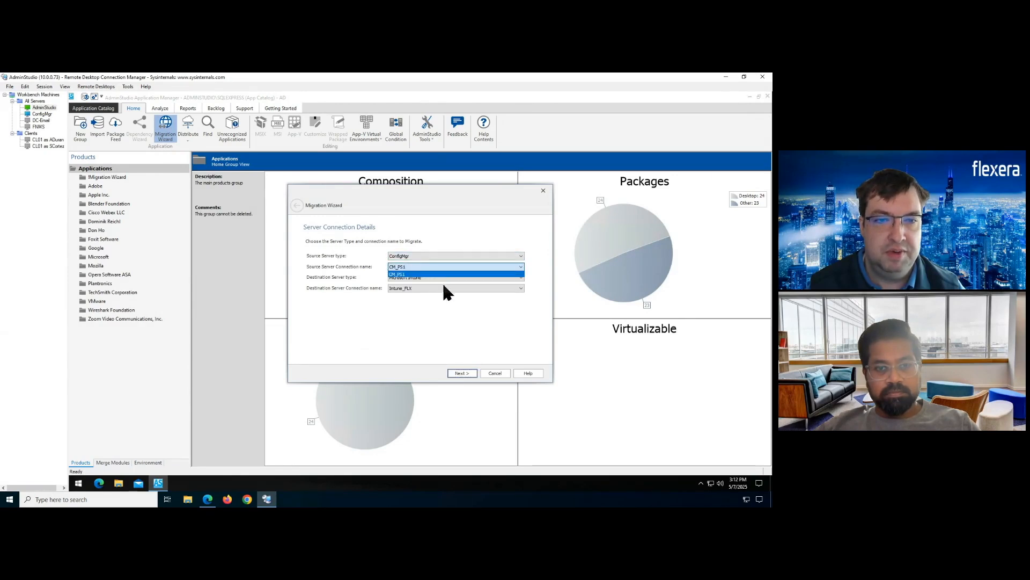
pyautogui.click(442, 281)
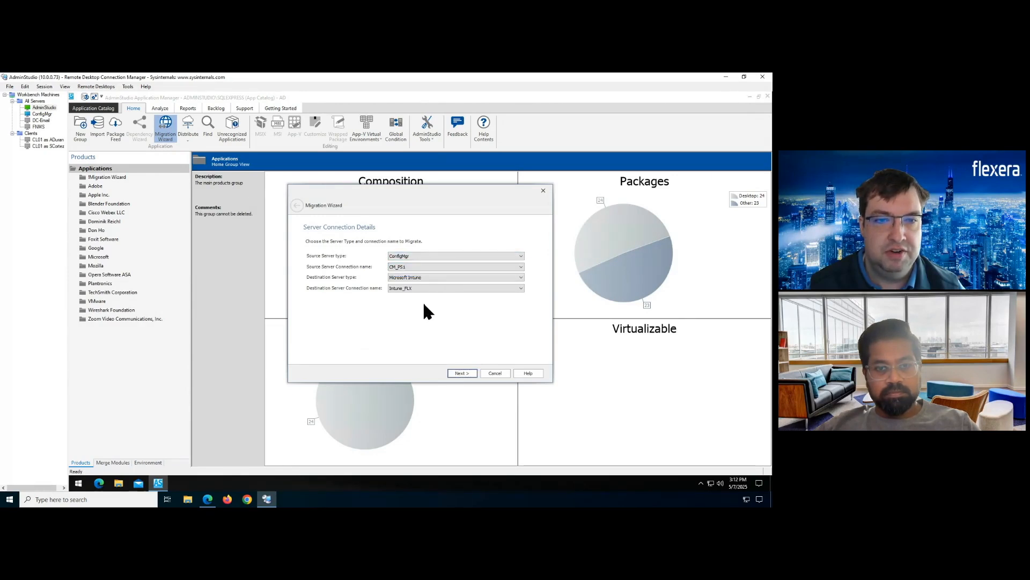
pyautogui.click(464, 374)
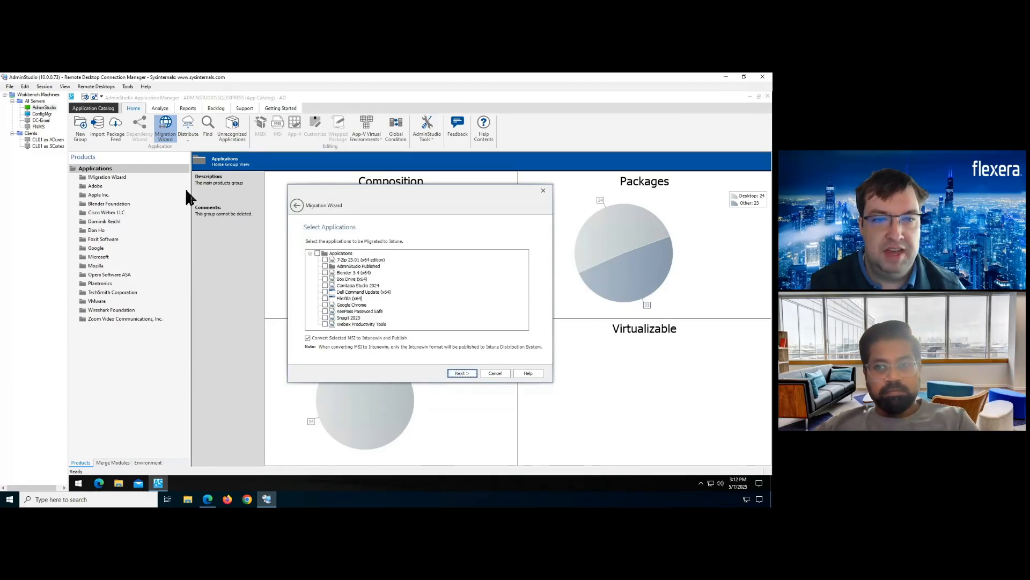
# Select 7-Zip 23.01, Dell Command Update and FileZilla (x64), disabling Convert Selected MSI to Intunewin and Publish
pyautogui.click(325, 260)
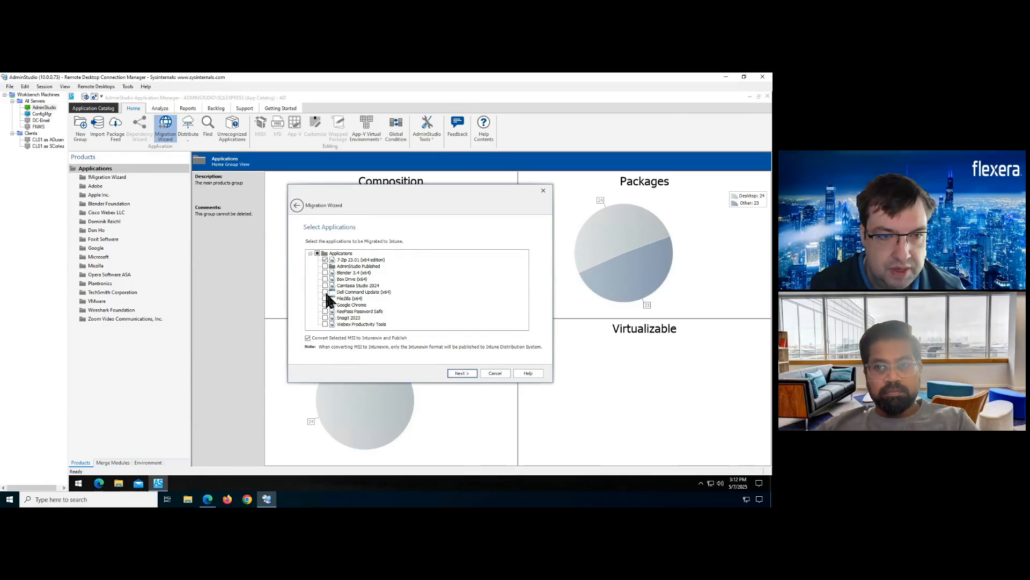
pyautogui.click(324, 292)
pyautogui.click(324, 298)
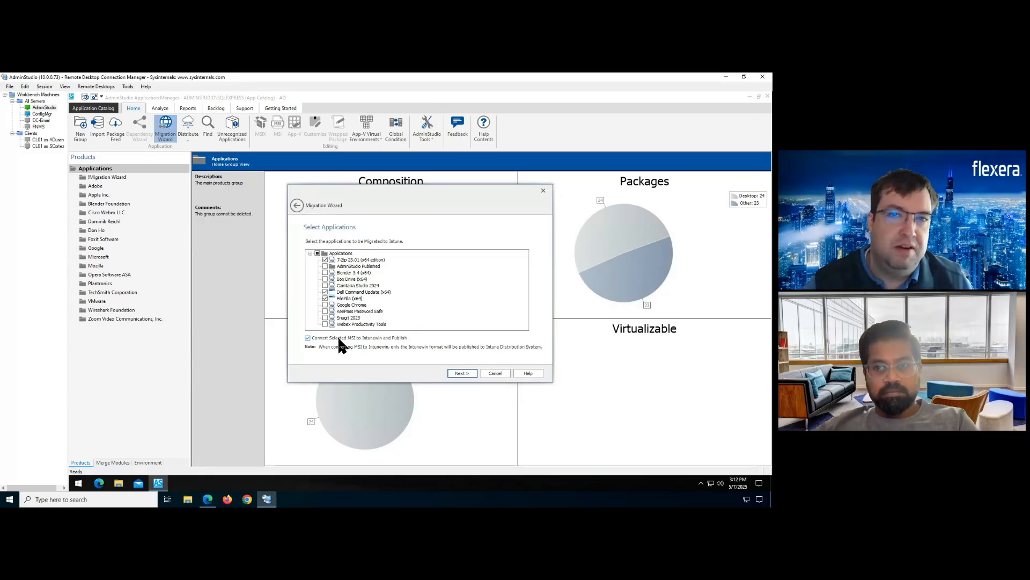
pyautogui.click(354, 260)
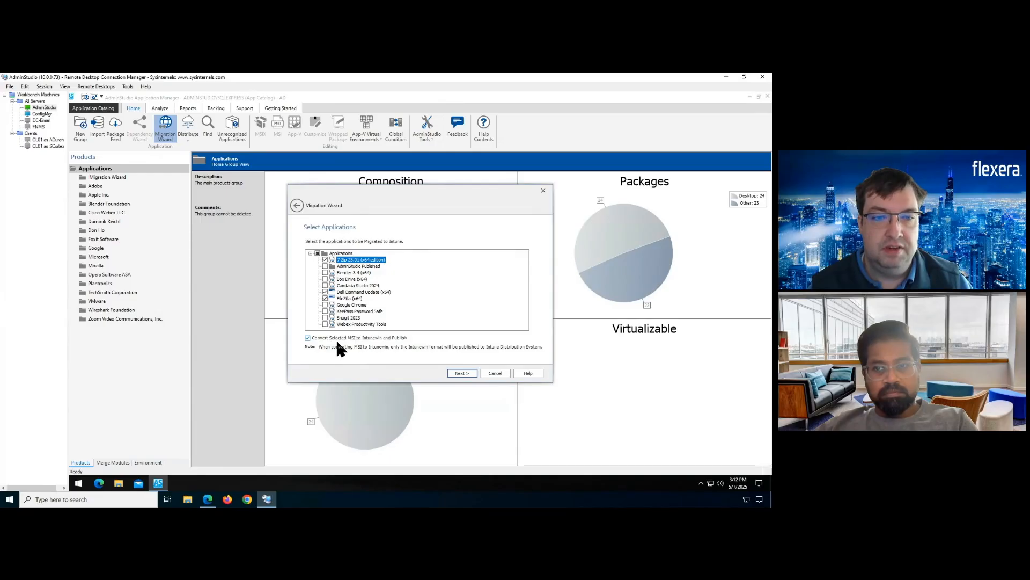
pyautogui.click(370, 338)
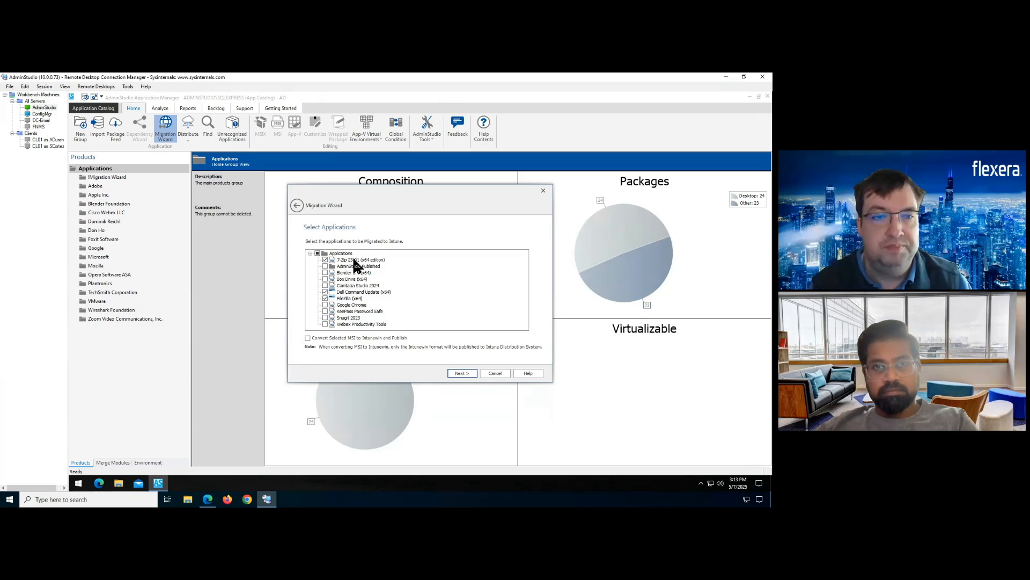
pyautogui.click(465, 373)
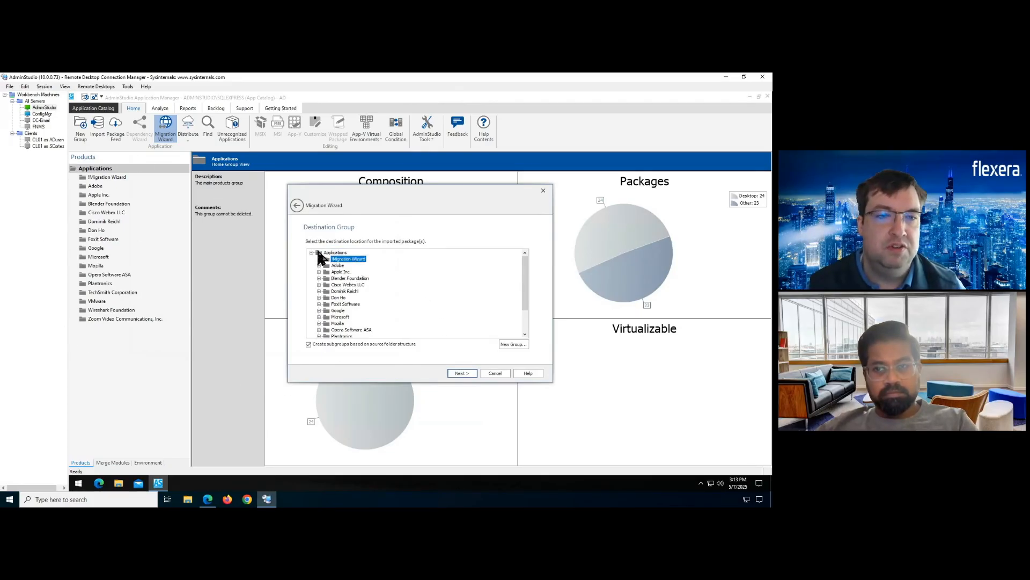
# Disable source-folder subgroups for the !Migration Wizard group and review the Summary's apps and destination
pyautogui.click(360, 343)
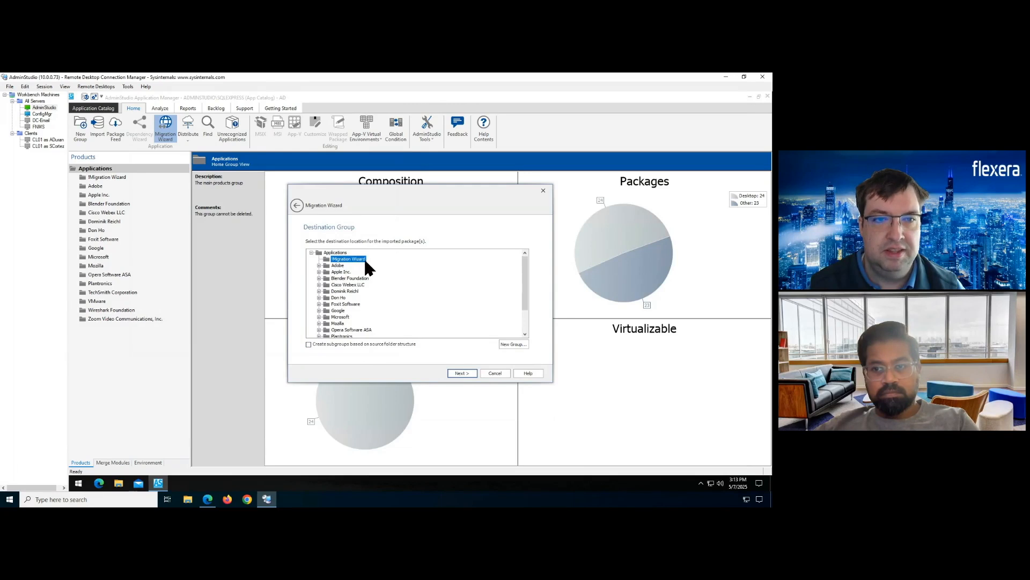
pyautogui.click(473, 374)
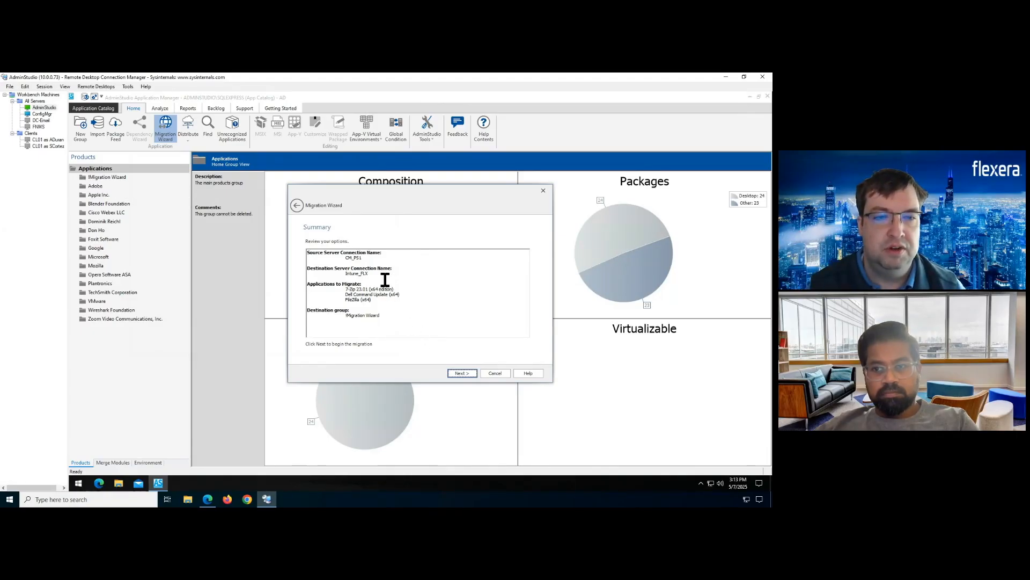
pyautogui.moveTo(308, 308); pyautogui.dragTo(381, 317)
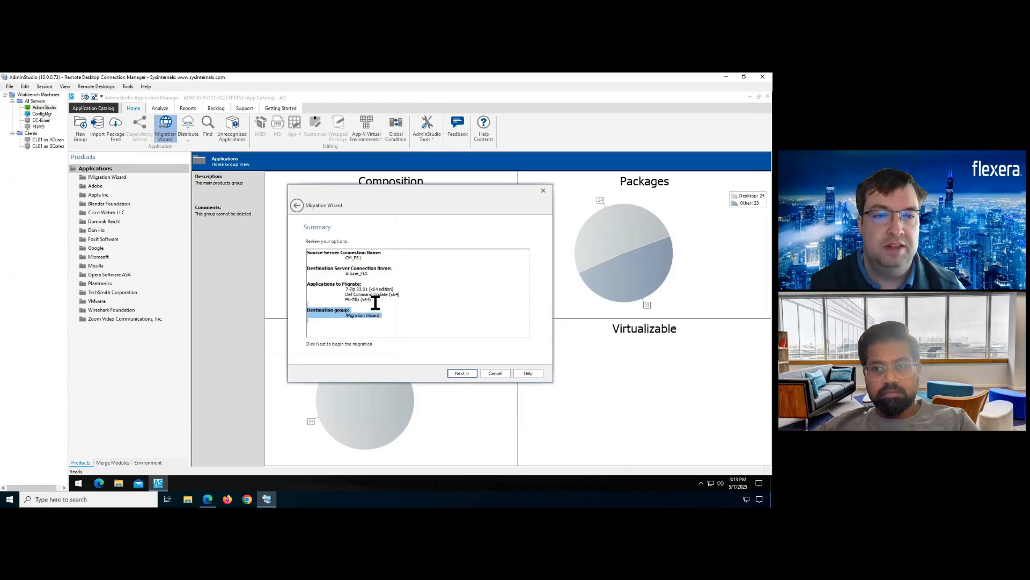
pyautogui.click(349, 297)
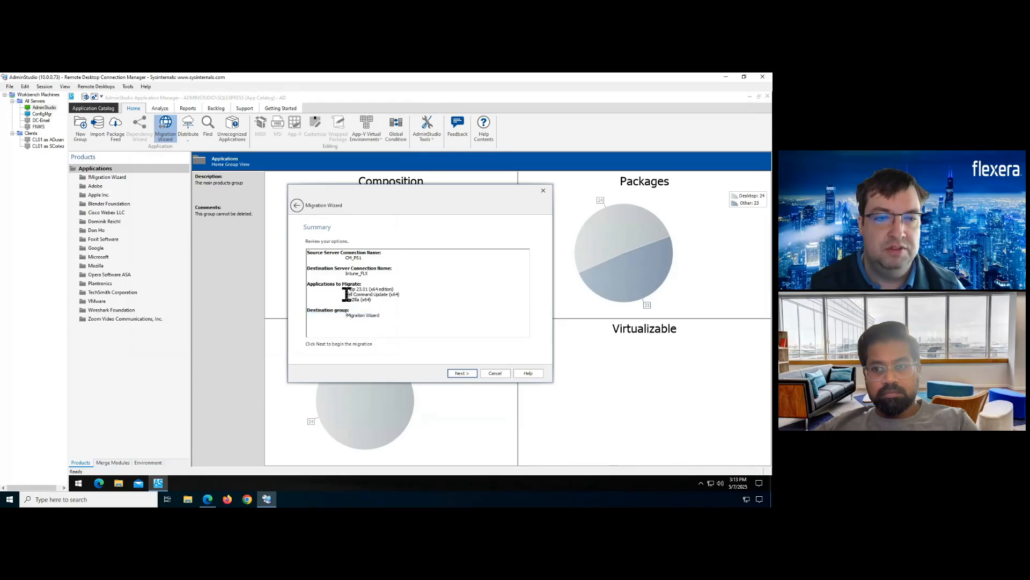
pyautogui.moveTo(348, 293); pyautogui.dragTo(388, 299)
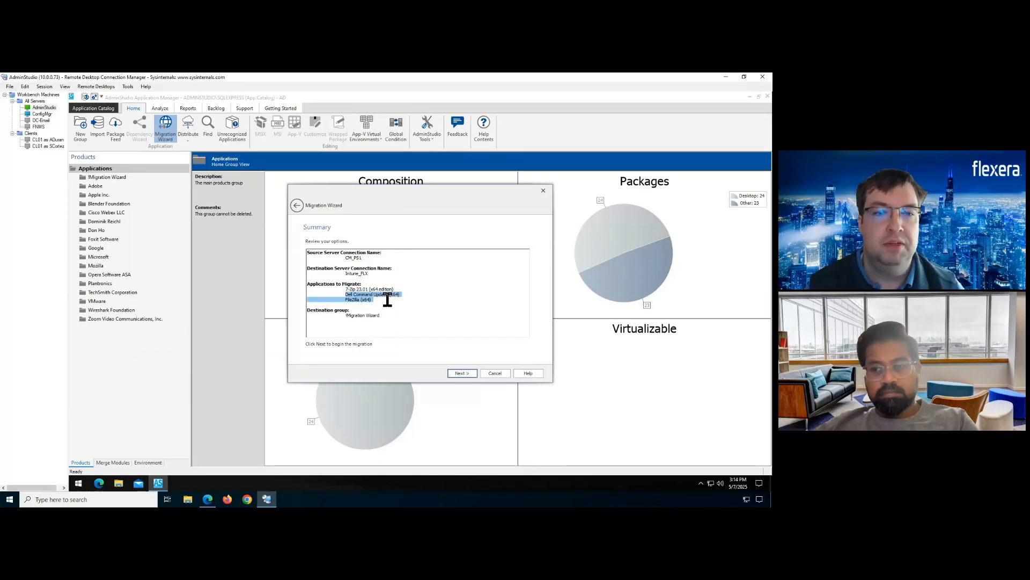
# Run the migration of 7-Zip, Dell Command Update and FileZilla to Intune_FLX and finish the wizard
pyautogui.click(208, 499)
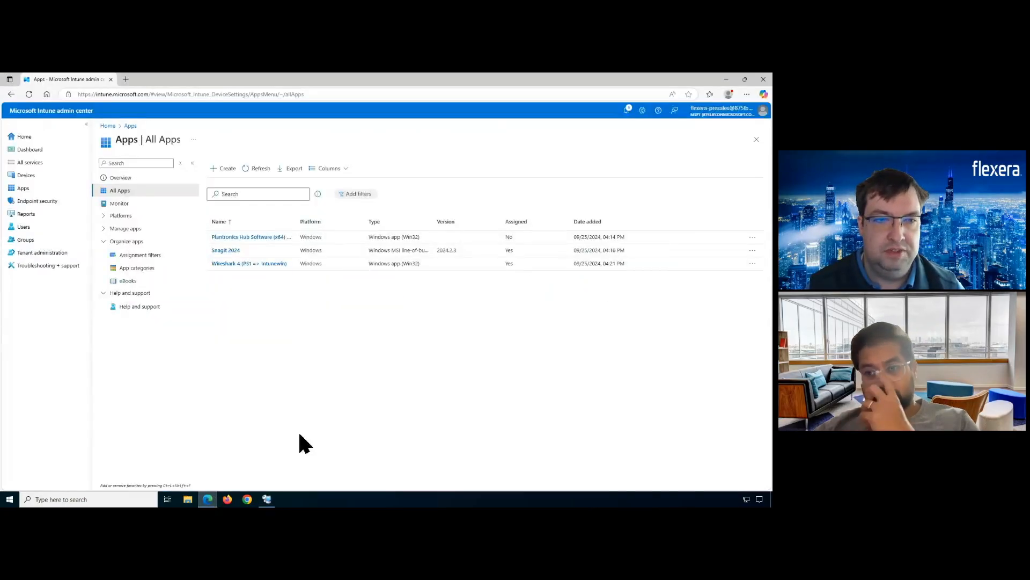
pyautogui.click(267, 498)
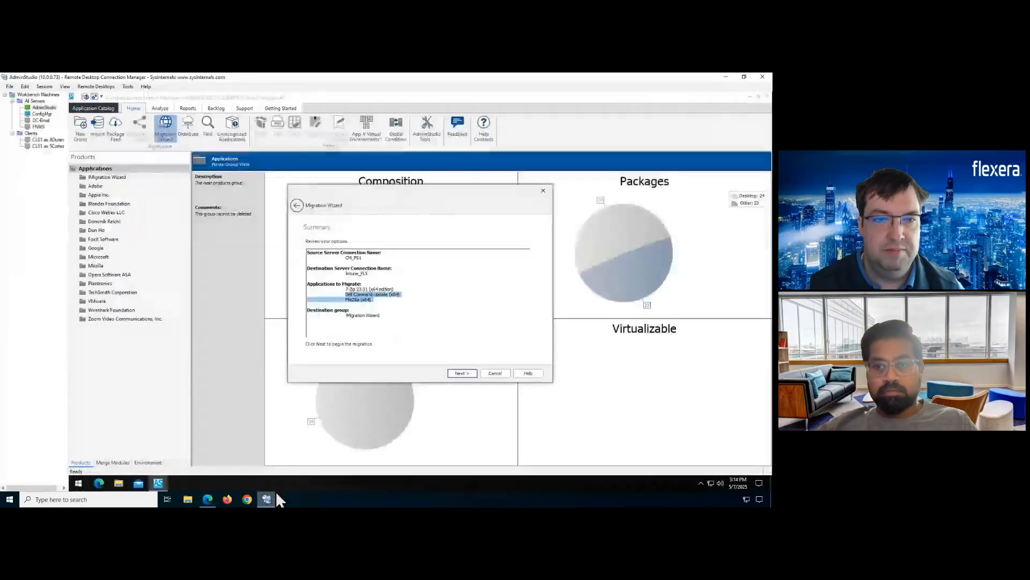
pyautogui.click(473, 373)
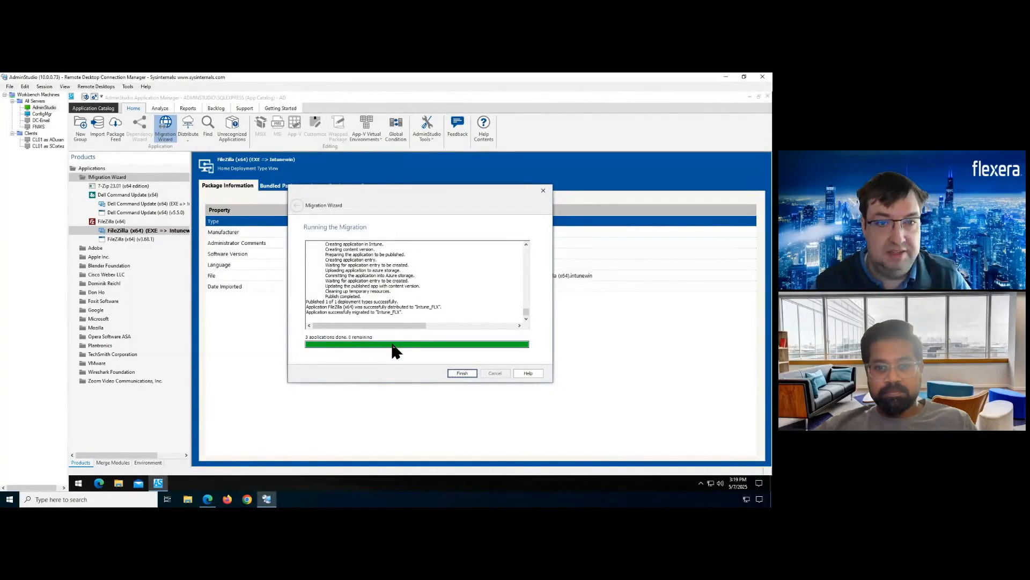
pyautogui.click(453, 371)
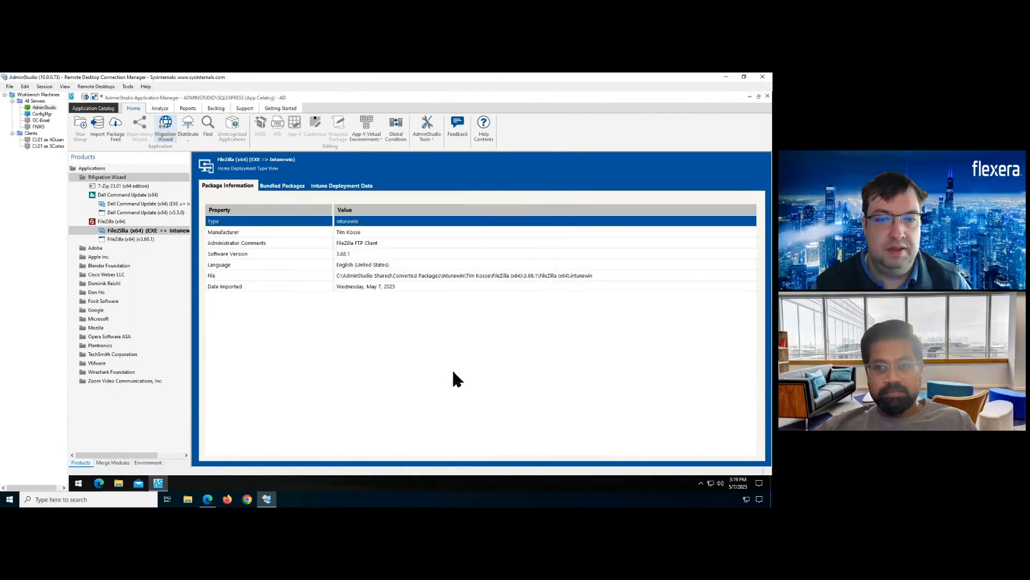
# Expand the migrated 7-Zip entry, then refresh Intune All Apps to show six apps
pyautogui.click(85, 186)
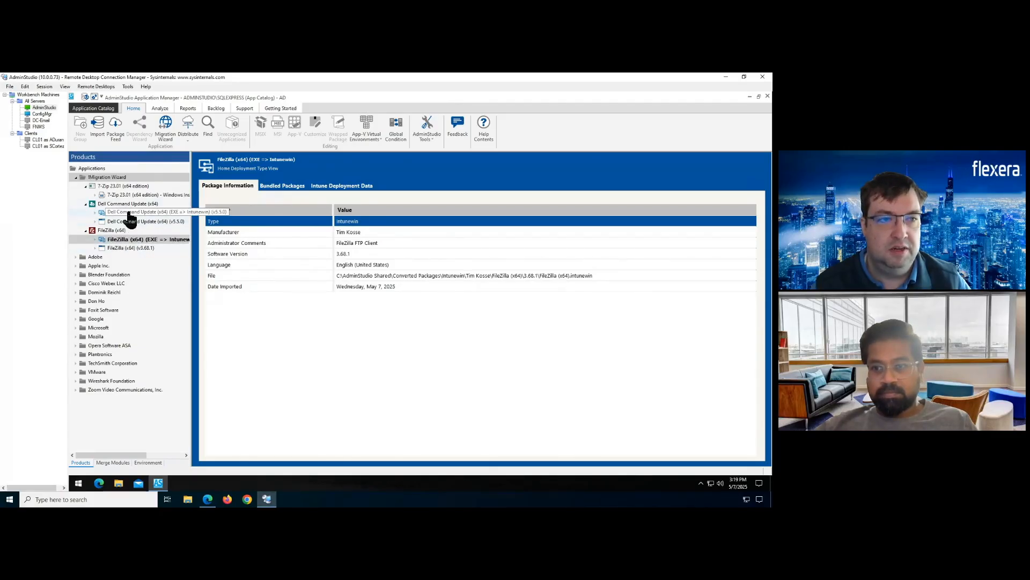
pyautogui.click(215, 502)
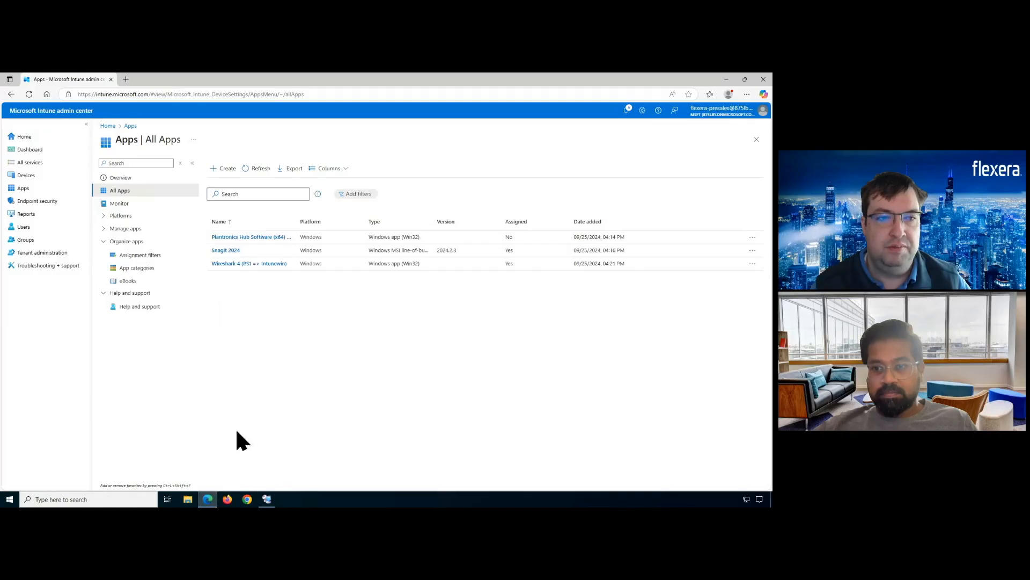
pyautogui.click(253, 169)
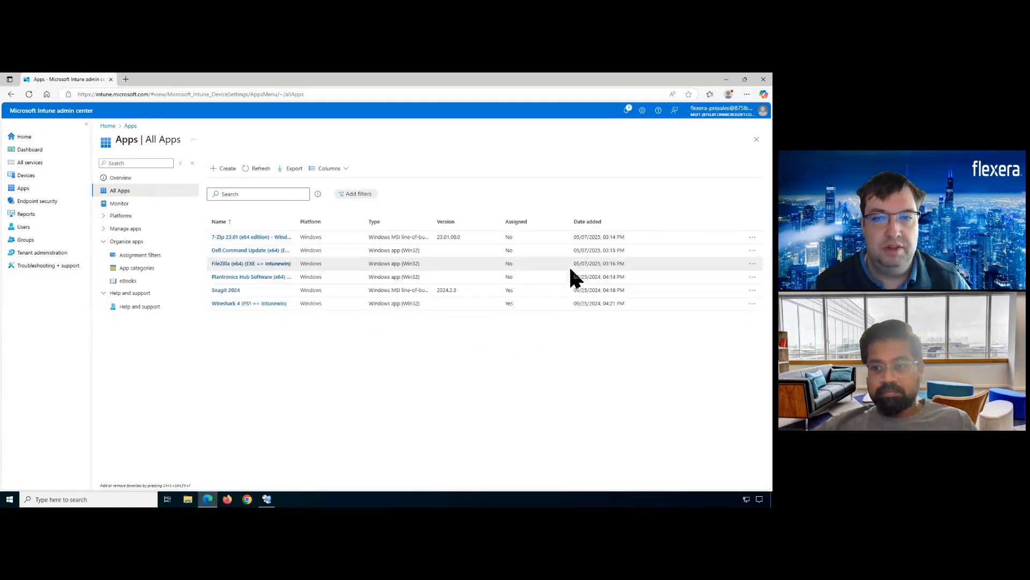